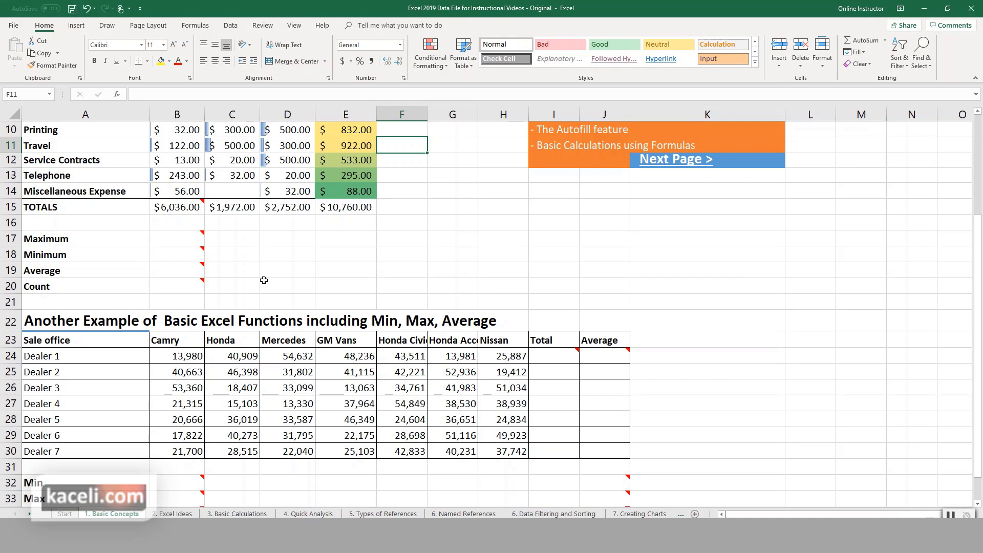
Scroll to the top of the office expenses sheet and select the January Maximum cell.
{"action": "left_click", "coordinate": [170, 251]}
{"action": "scroll", "coordinate": [169, 251], "scroll_direction": "up", "scroll_amount": 1}
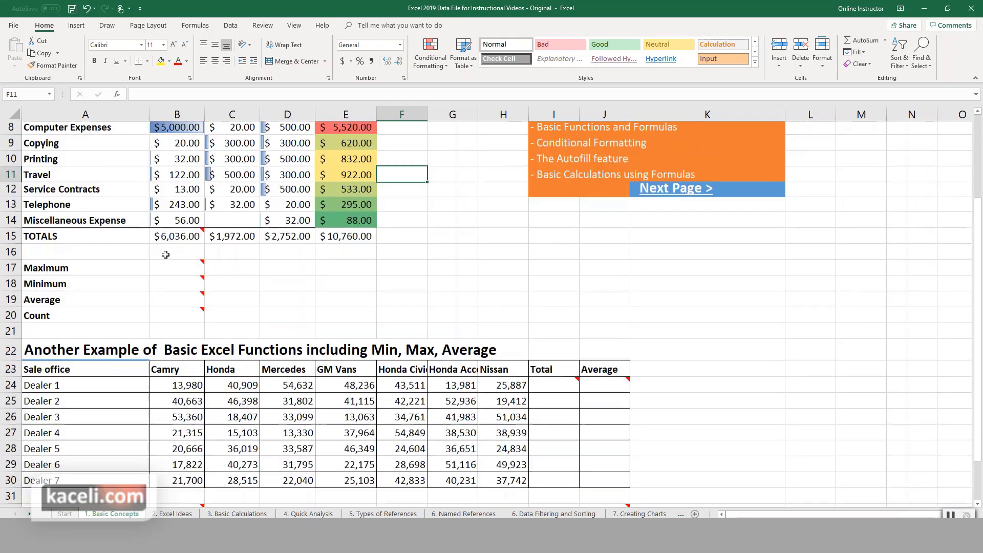
{"action": "left_click", "coordinate": [190, 285]}
{"action": "scroll", "coordinate": [190, 285], "scroll_direction": "up", "scroll_amount": 2}
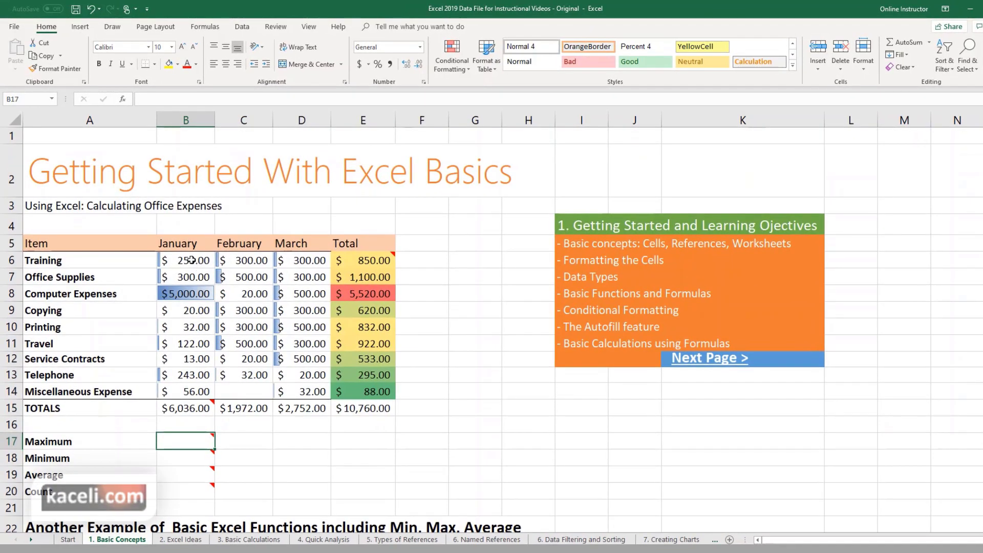
Insert =MAX(B6:B14) in B17 with AutoSum Max, returning $5,000.00.
{"action": "left_click_drag", "start_coordinate": [194, 260], "coordinate": [209, 396]}
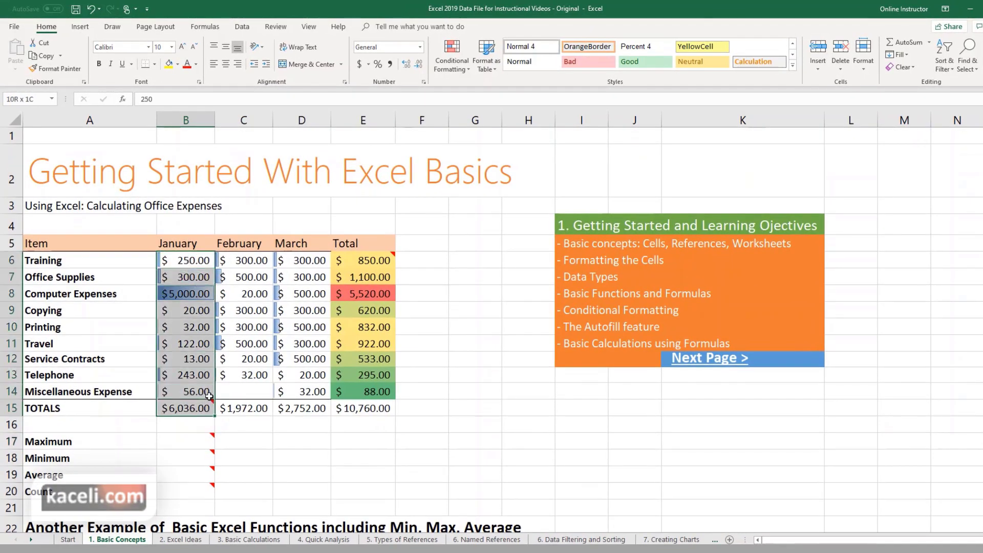
{"action": "left_click", "coordinate": [190, 436]}
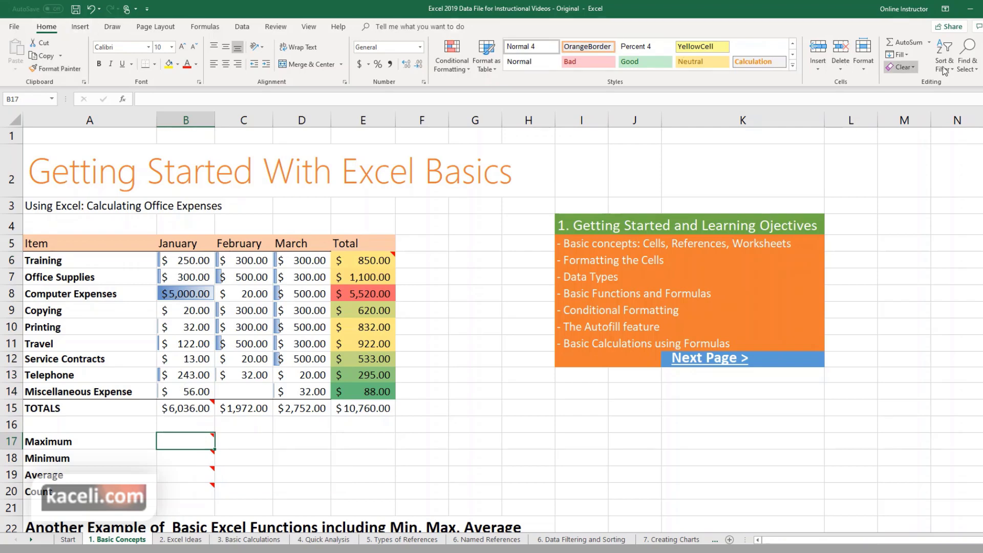
{"action": "left_click", "coordinate": [930, 43]}
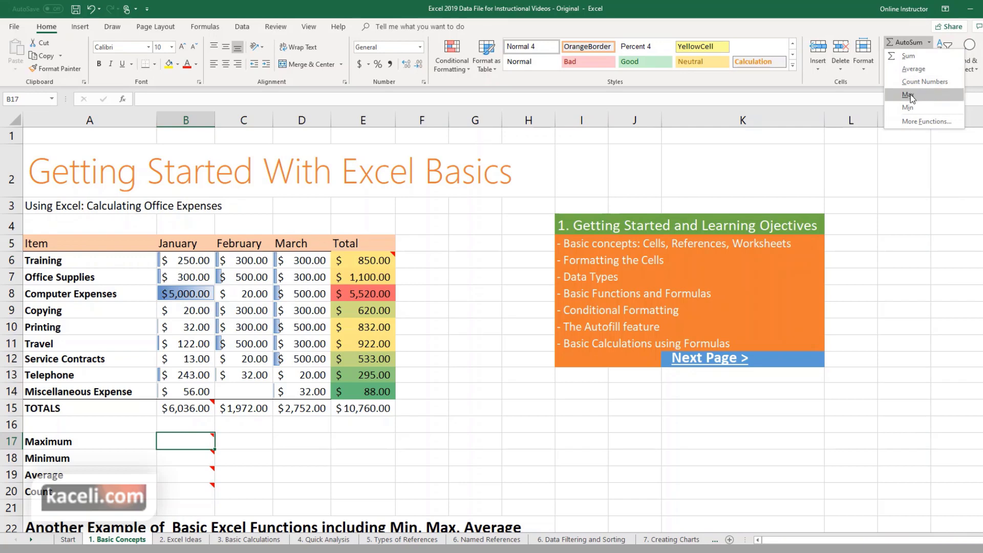
{"action": "left_click", "coordinate": [909, 95]}
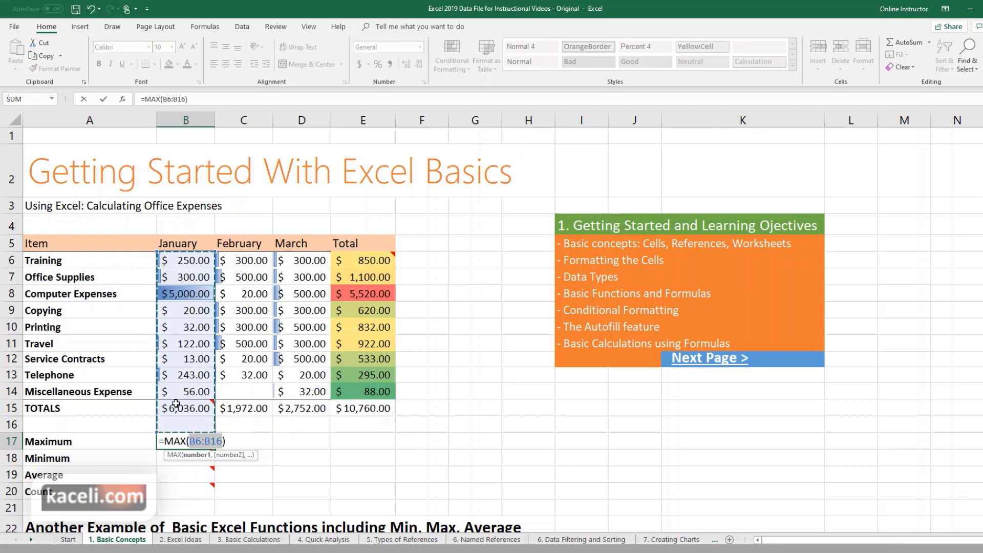
{"action": "mouse_move", "coordinate": [177, 411]}
{"action": "left_click_drag", "start_coordinate": [193, 260], "coordinate": [211, 391]}
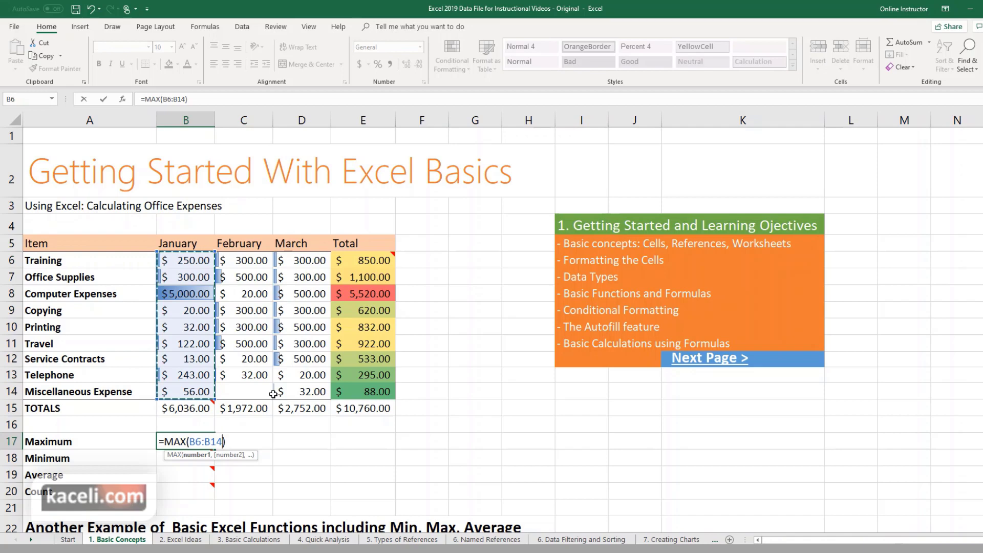
{"action": "key", "text": "Return"}
{"action": "left_click", "coordinate": [190, 440]}
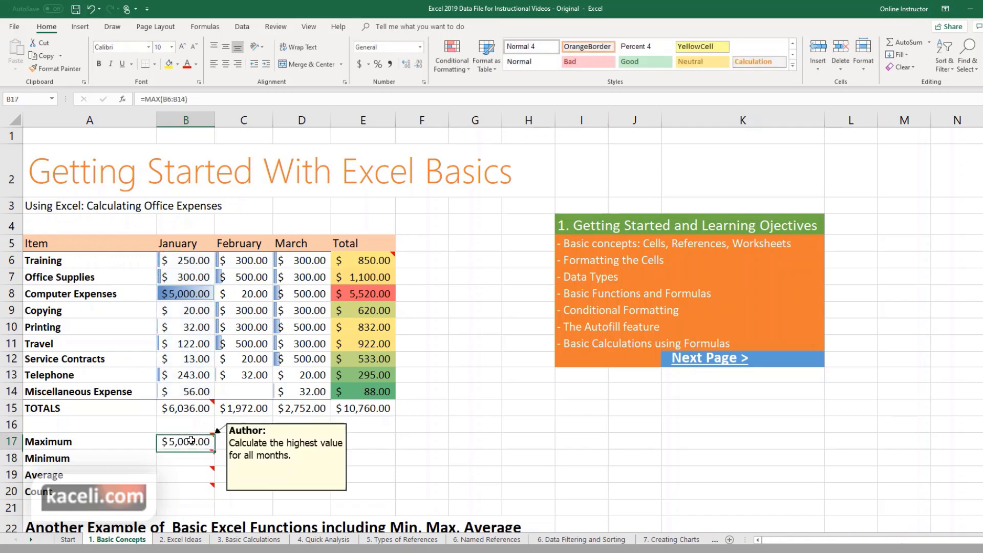
Replace B17's contents with a typed =MAX(B6:B14) formula showing $5,000.00.
{"action": "key", "text": "Delete"}
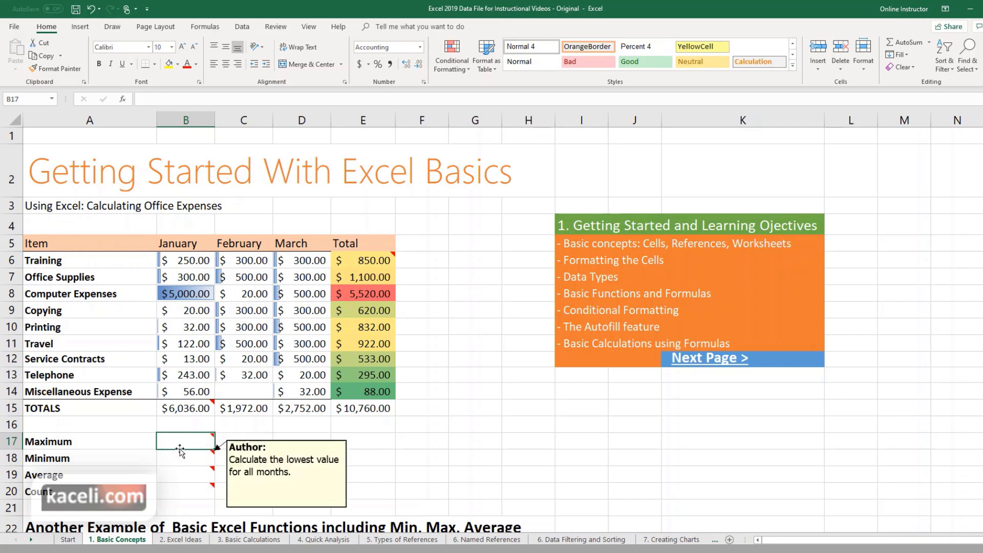
{"action": "mouse_move", "coordinate": [181, 439]}
{"action": "type", "text": "="}
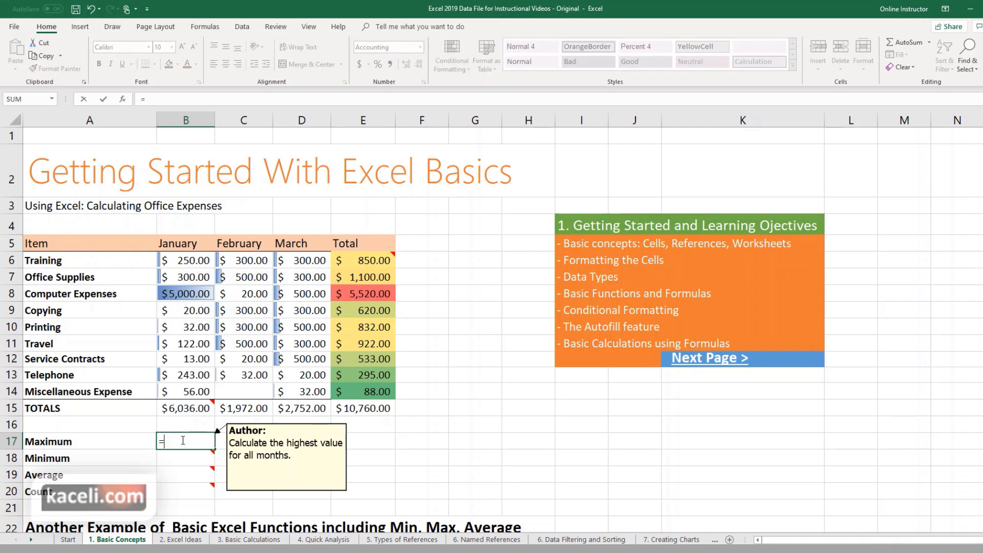
{"action": "type", "text": "ma"}
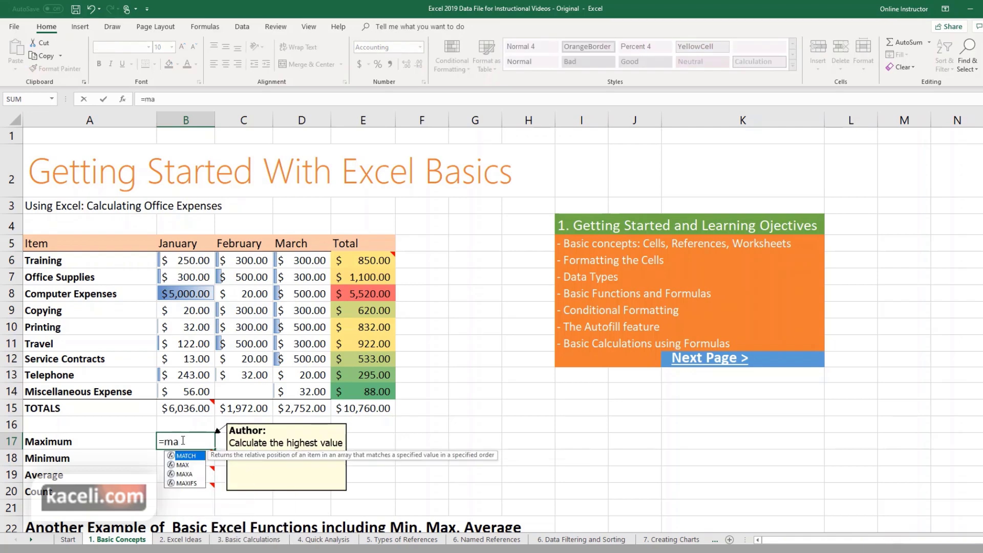
{"action": "type", "text": "x"}
{"action": "key", "text": "Tab"}
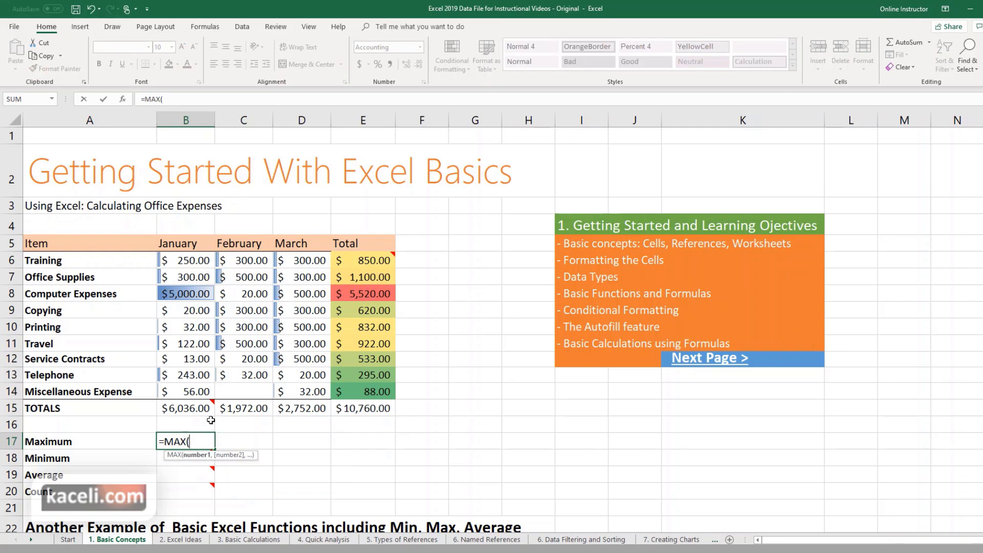
{"action": "left_click_drag", "start_coordinate": [198, 262], "coordinate": [210, 389]}
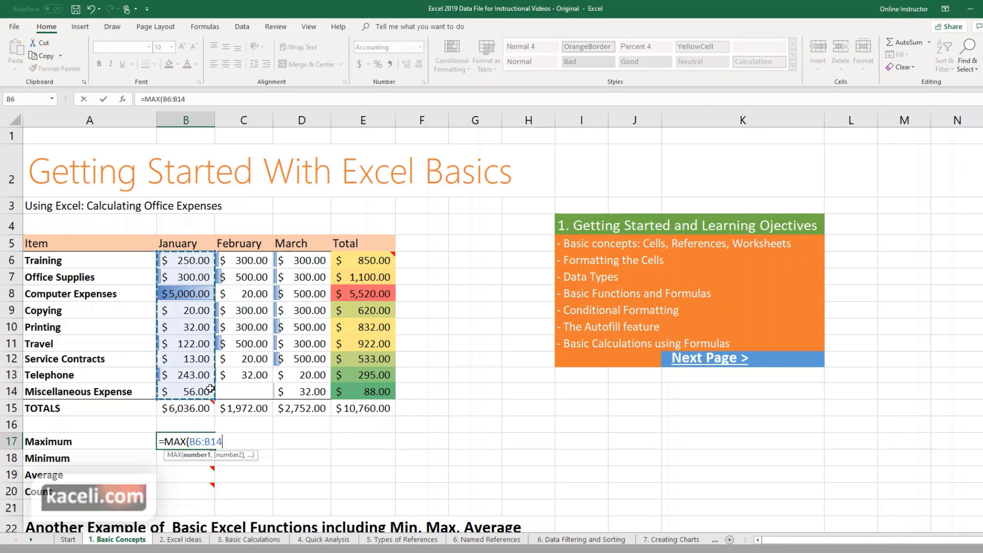
{"action": "key", "text": "Return"}
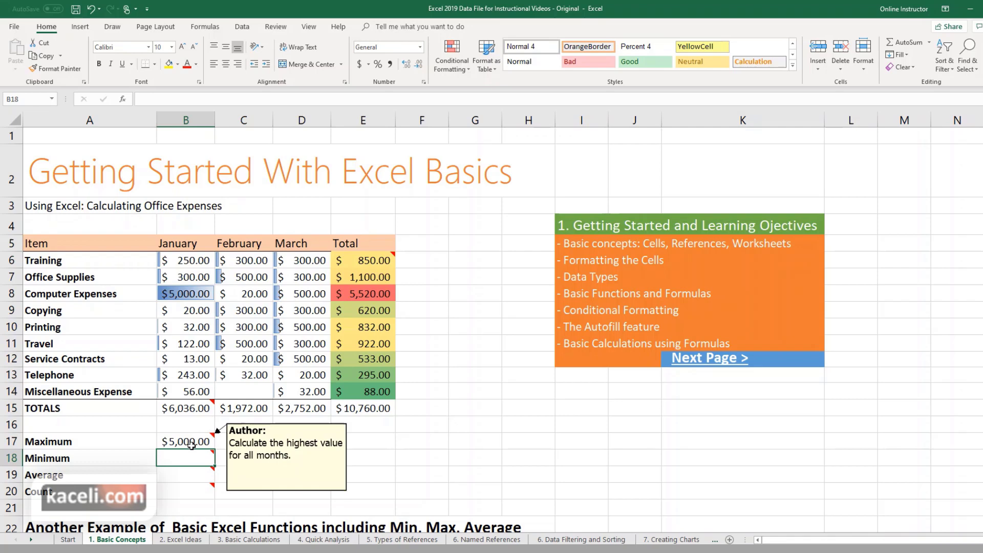
Change January Computer Expenses in B8 to 12000 and widen column B to fit.
{"action": "left_click", "coordinate": [192, 299]}
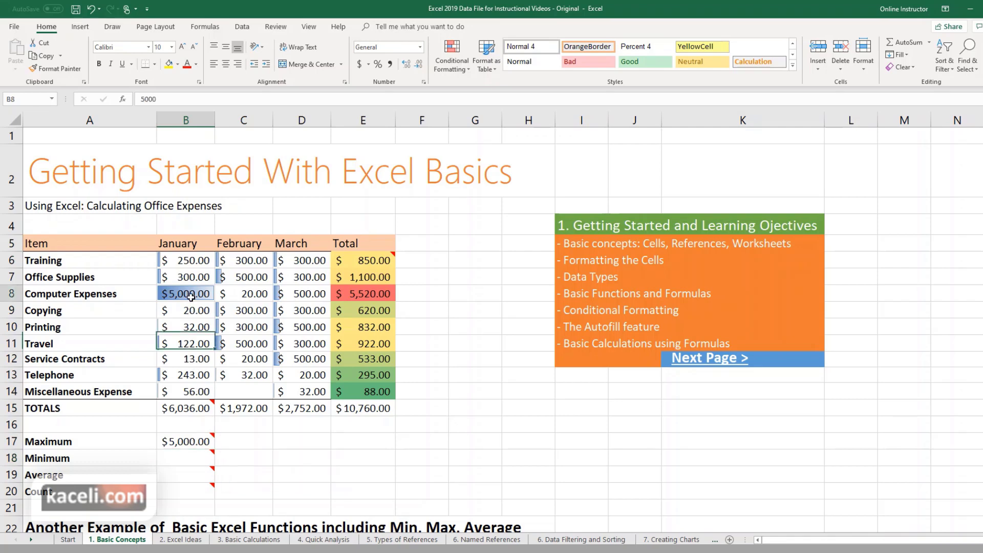
{"action": "type", "text": "12000"}
{"action": "key", "text": "Return"}
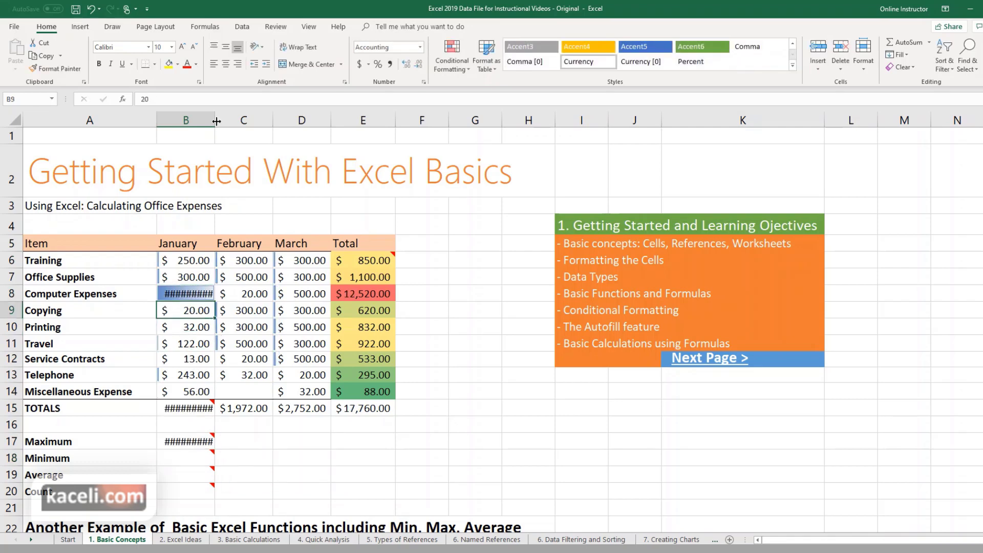
{"action": "left_click_drag", "start_coordinate": [216, 120], "coordinate": [226, 120]}
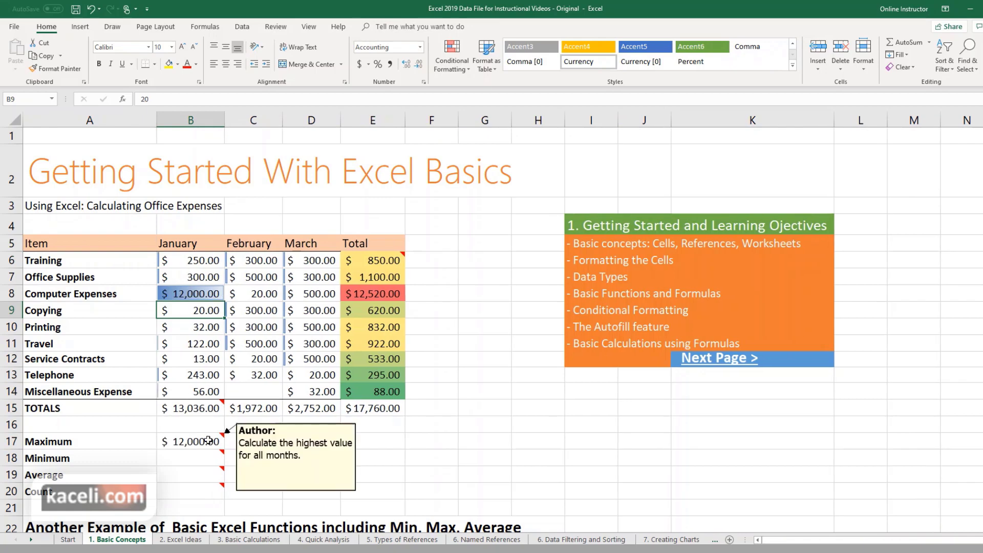
Copy the MAX formula from B17 to E17, showing $12,000.00, $500.00, $500.00, $12,520.00.
{"action": "left_click", "coordinate": [205, 444]}
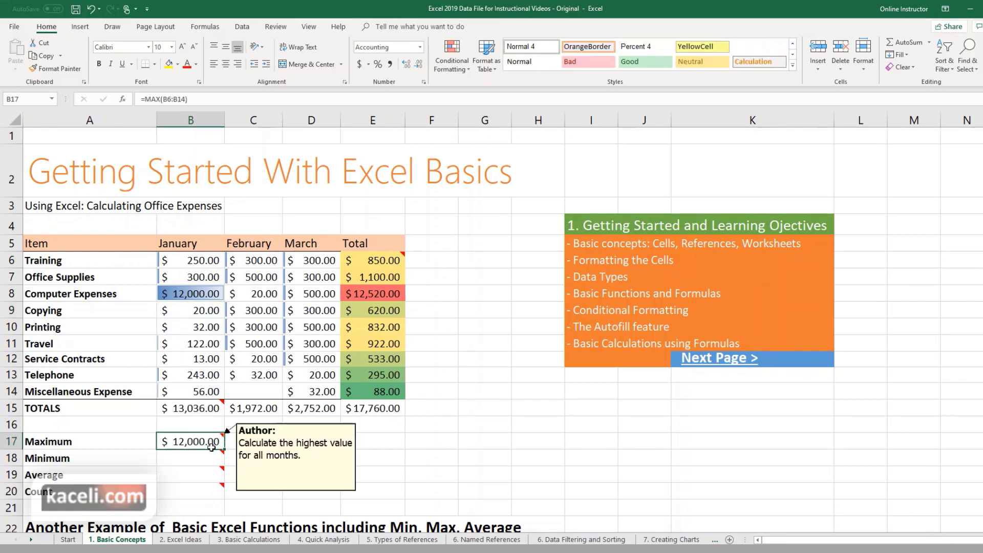
{"action": "left_click", "coordinate": [256, 444]}
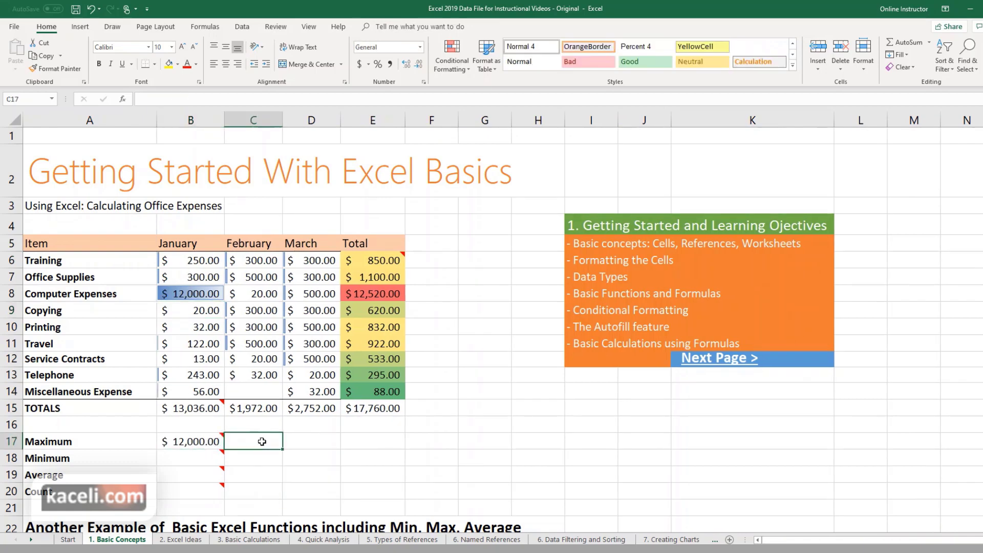
{"action": "left_click", "coordinate": [307, 442]}
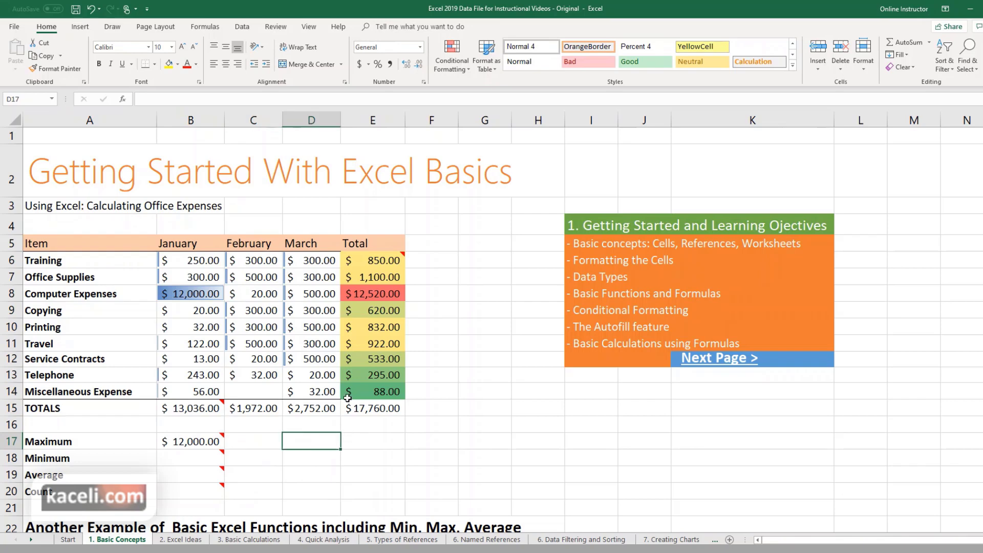
{"action": "left_click", "coordinate": [359, 439]}
{"action": "left_click", "coordinate": [221, 443]}
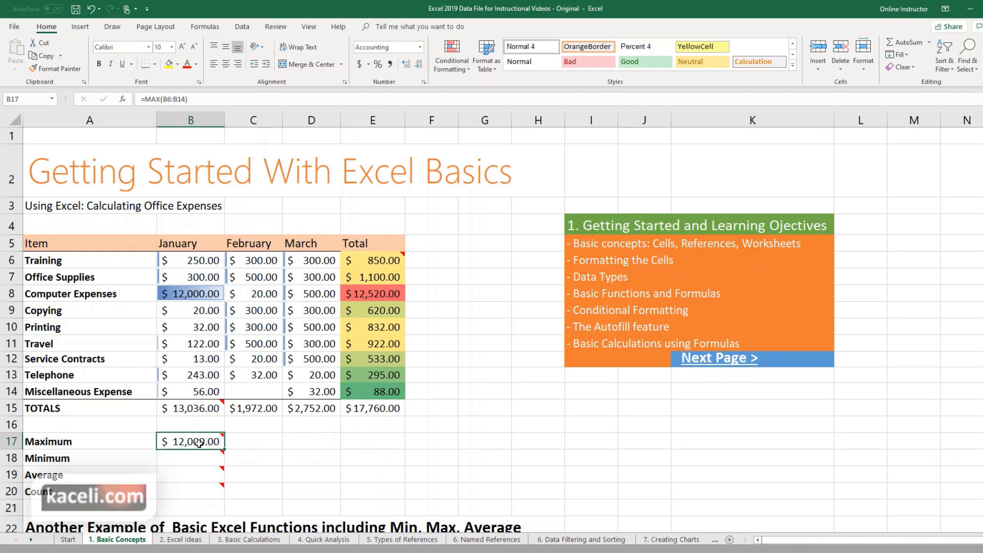
{"action": "mouse_move", "coordinate": [199, 445]}
{"action": "left_click_drag", "start_coordinate": [227, 449], "coordinate": [390, 445]}
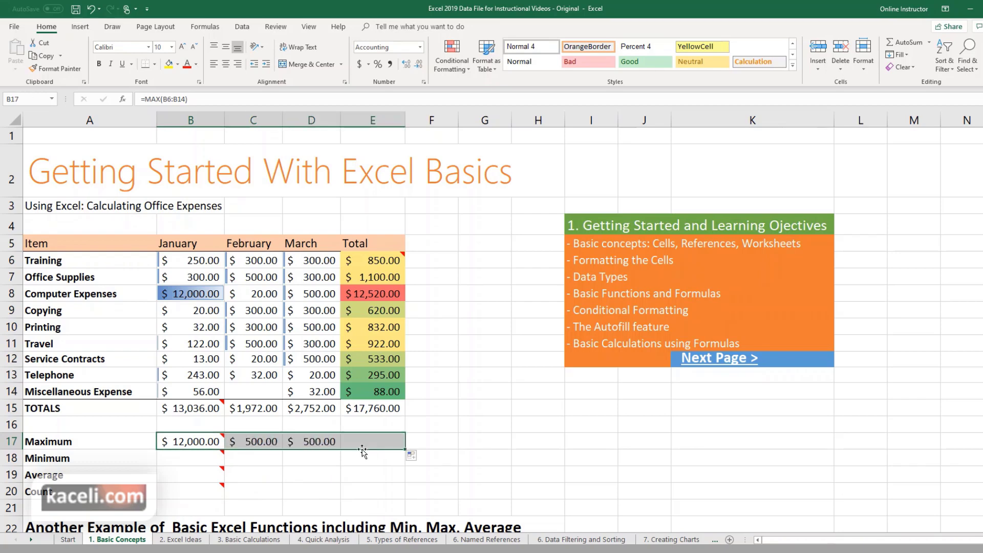
{"action": "left_click", "coordinate": [255, 458]}
Enter =MIN(B6:B14) in B18 and fill it across the Minimum row to E18.
{"action": "left_click", "coordinate": [194, 462]}
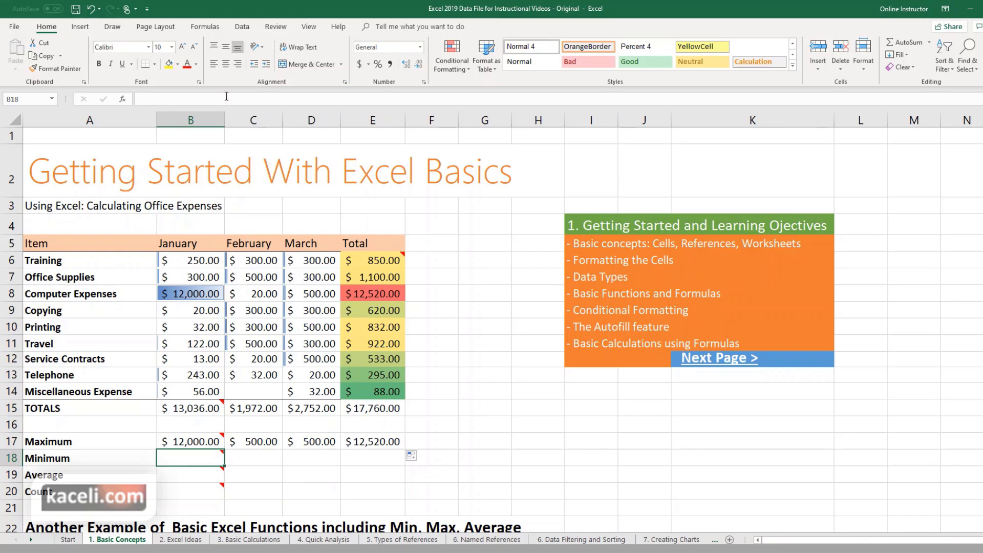
{"action": "left_click", "coordinate": [930, 43]}
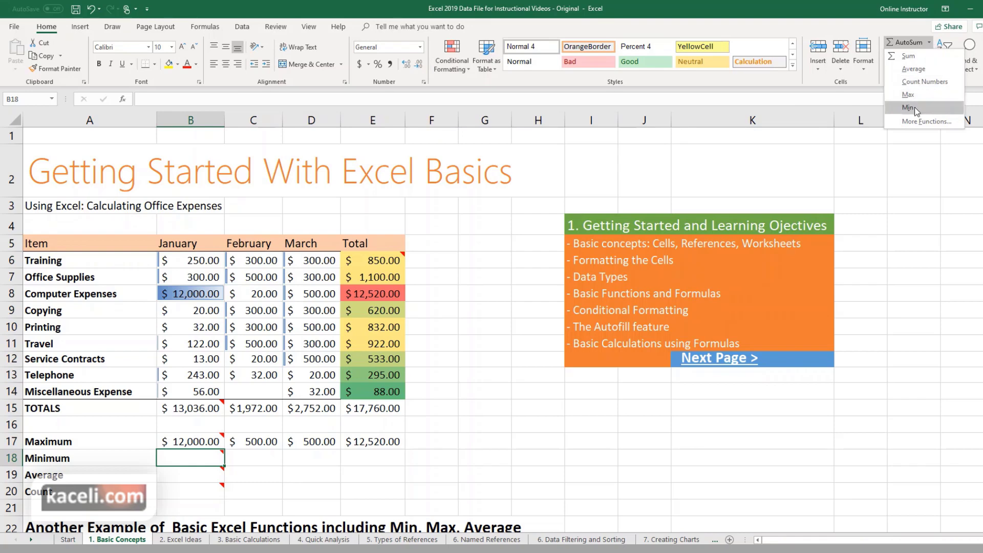
{"action": "left_click", "coordinate": [184, 460]}
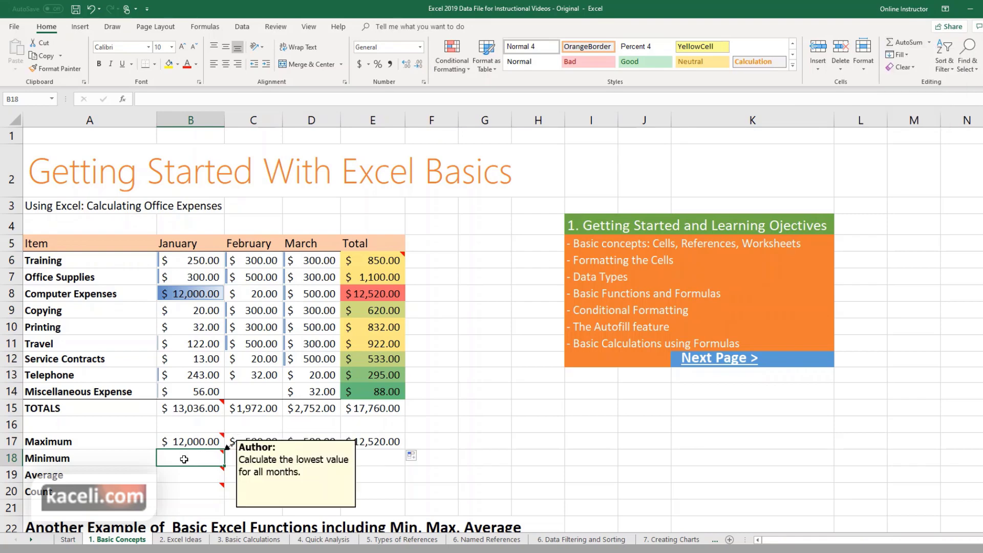
{"action": "type", "text": "="}
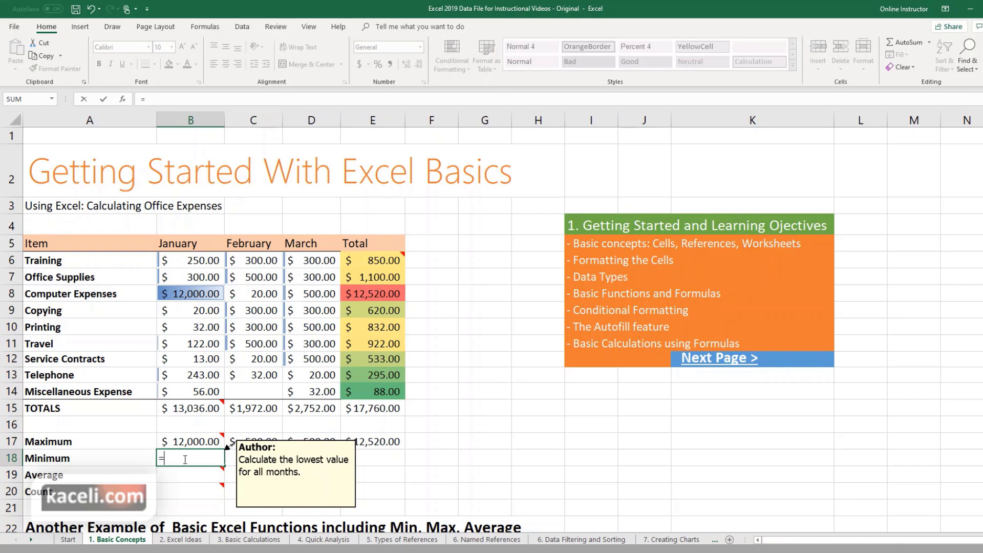
{"action": "type", "text": "min"}
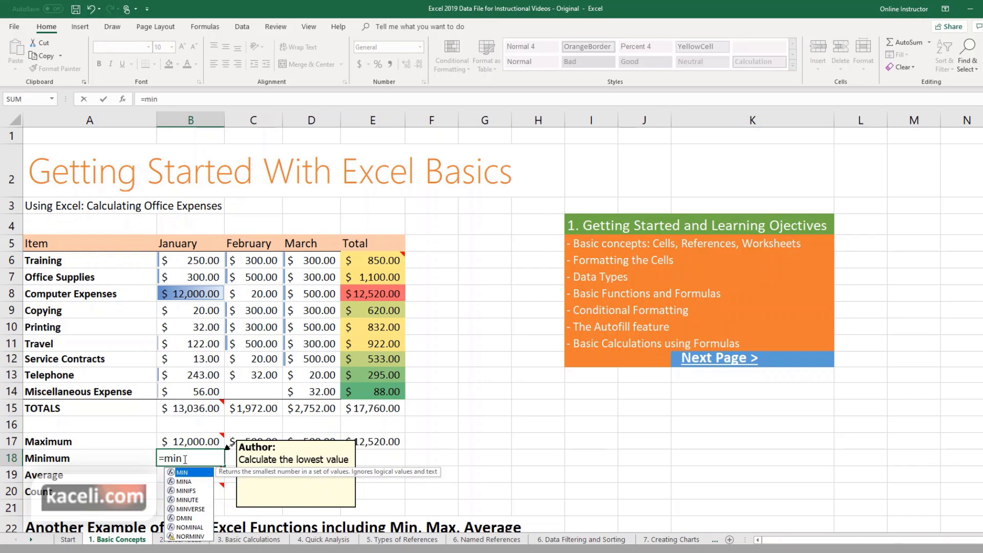
{"action": "key", "text": "Tab"}
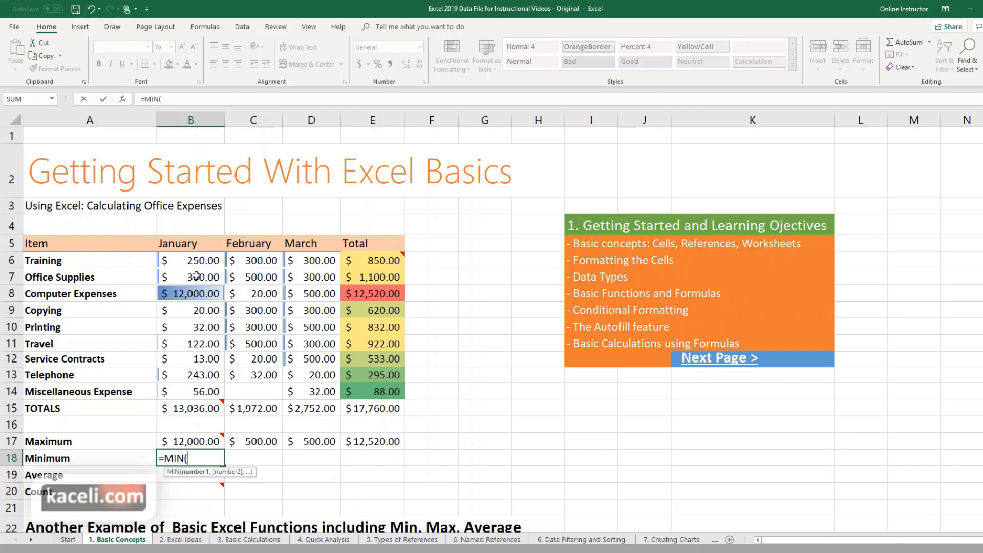
{"action": "left_click_drag", "start_coordinate": [199, 260], "coordinate": [213, 394]}
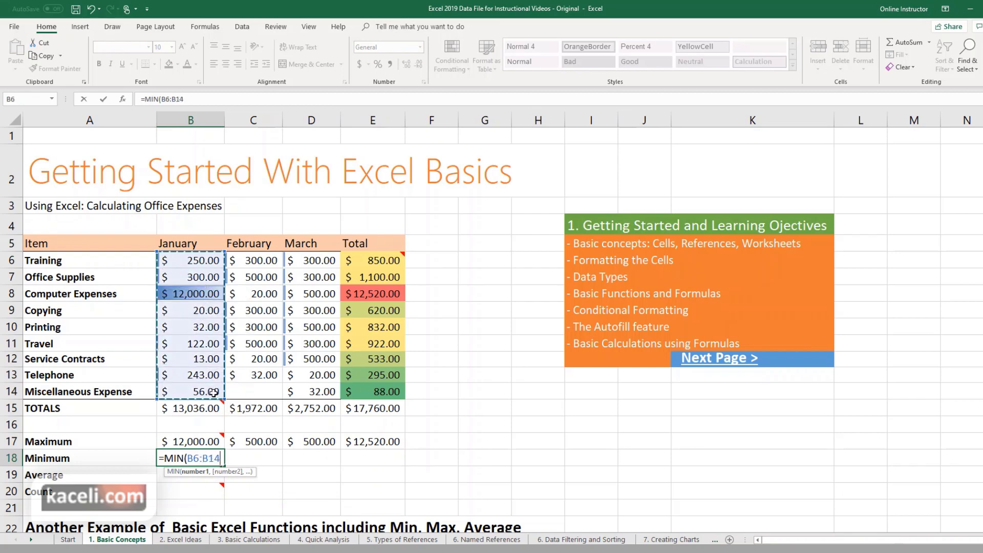
{"action": "key", "text": "Return"}
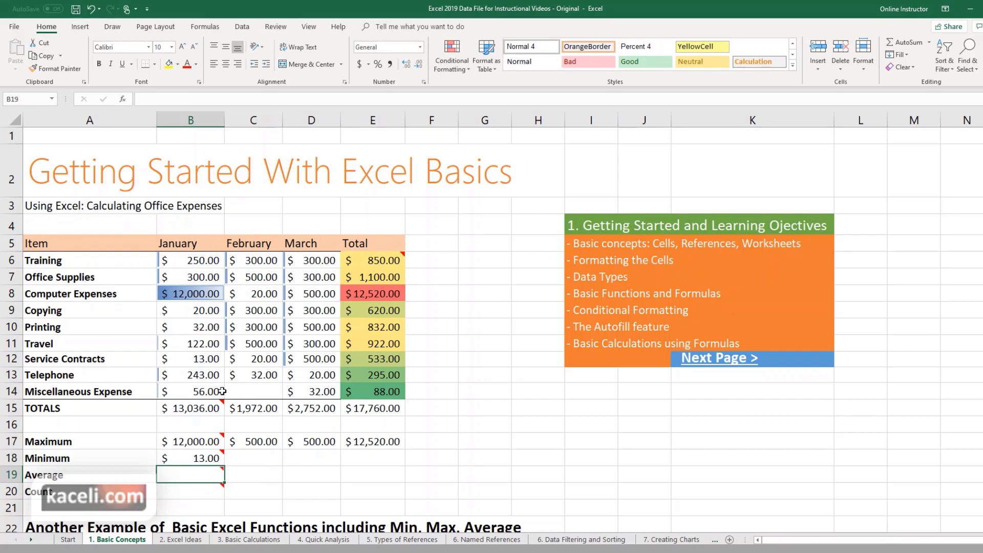
{"action": "left_click", "coordinate": [219, 460]}
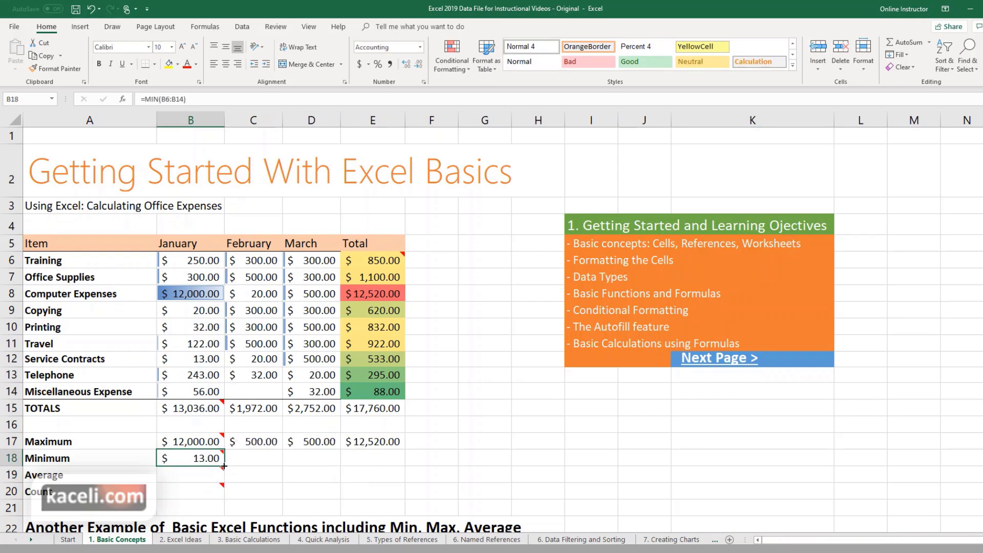
{"action": "left_click_drag", "start_coordinate": [224, 466], "coordinate": [377, 470]}
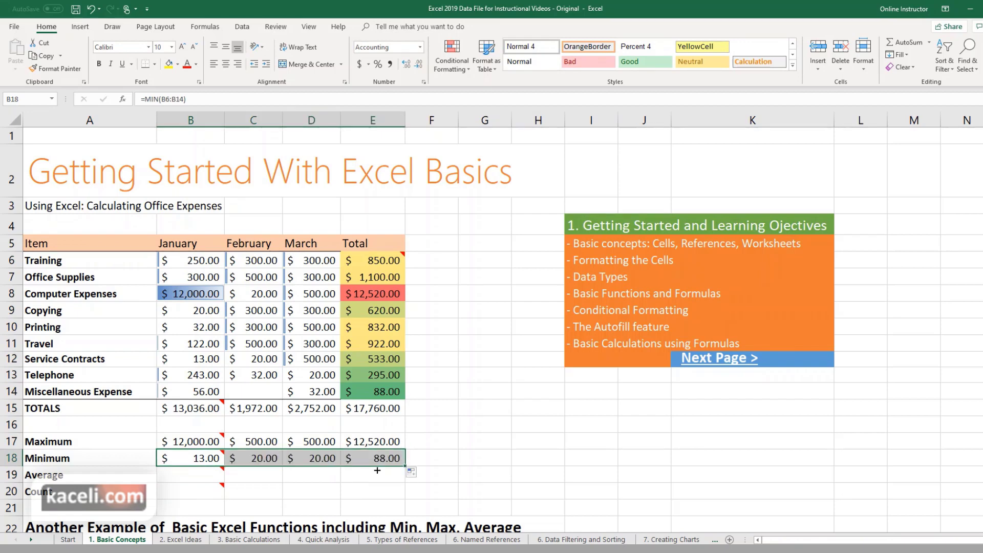
{"action": "left_click", "coordinate": [316, 461]}
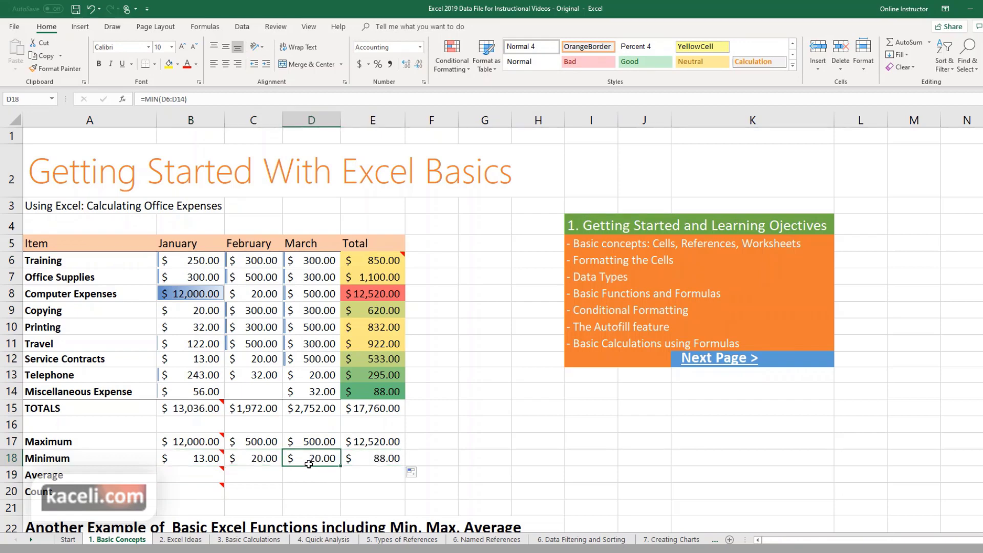
Change January's Service Contracts expense to 1, making the January minimum $1.00.
{"action": "left_click", "coordinate": [207, 365]}
{"action": "type", "text": "1"}
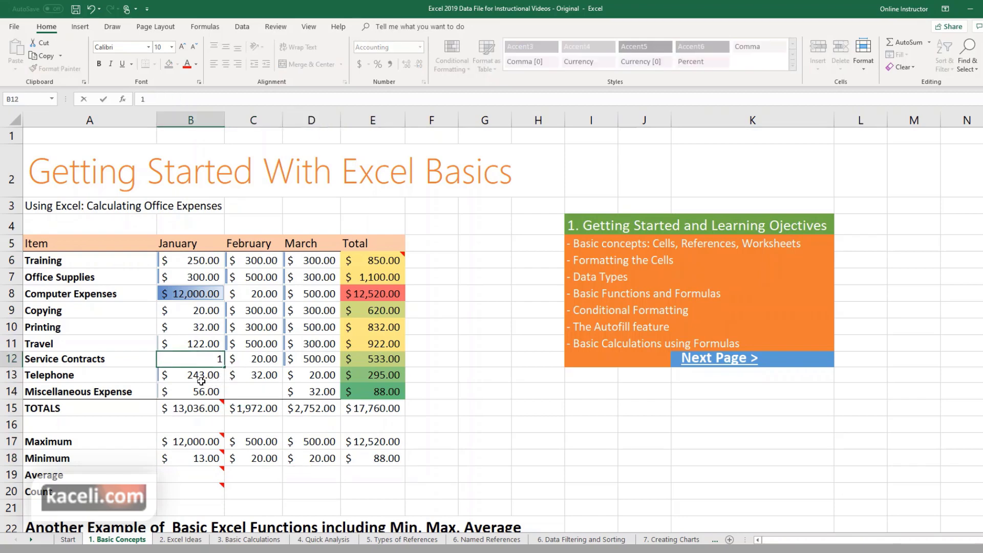
{"action": "key", "text": "Return"}
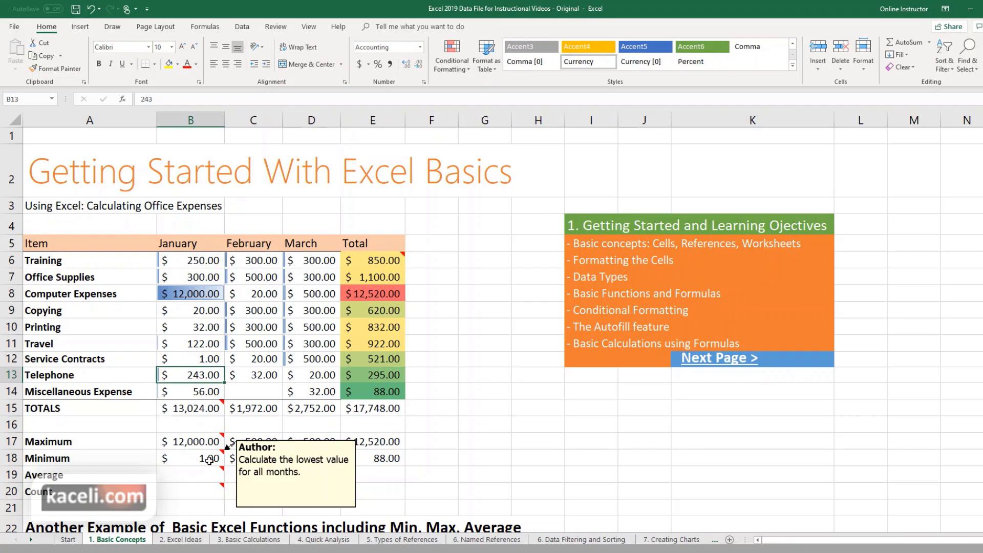
{"action": "left_click", "coordinate": [197, 478]}
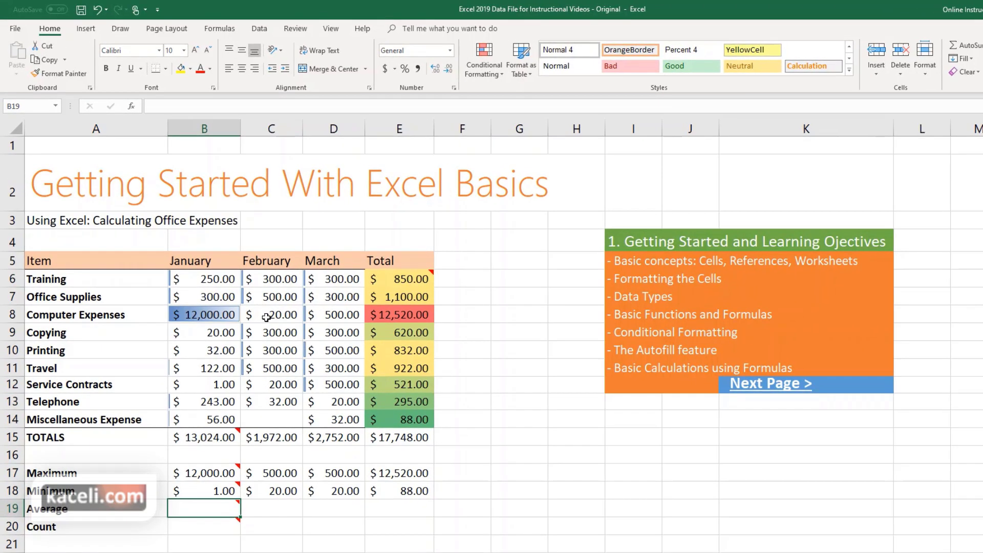
Enter =AVERAGE(B6:B14) in B19, giving a January average of $1,447.11.
{"action": "type", "text": "="}
{"action": "type", "text": "ab"}
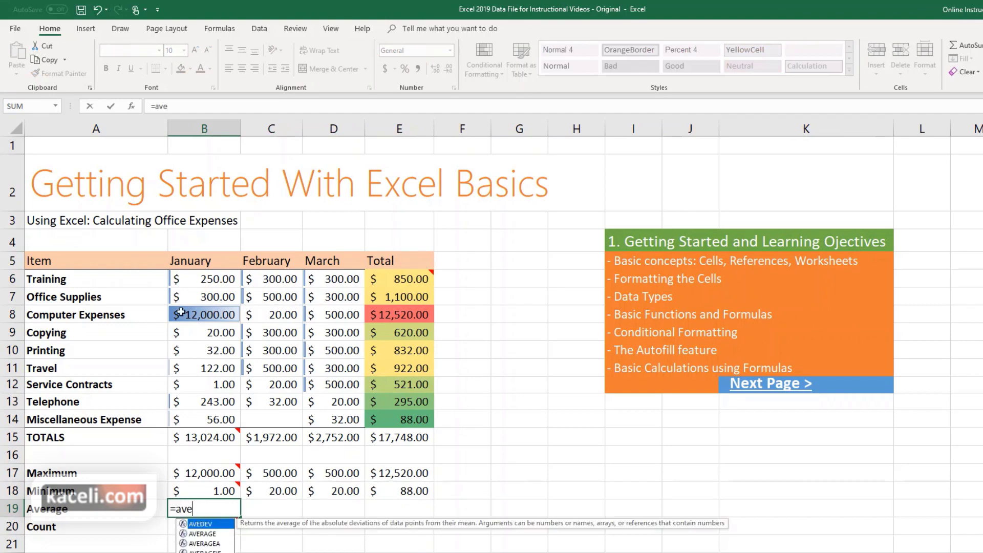
{"action": "left_click", "coordinate": [201, 535]}
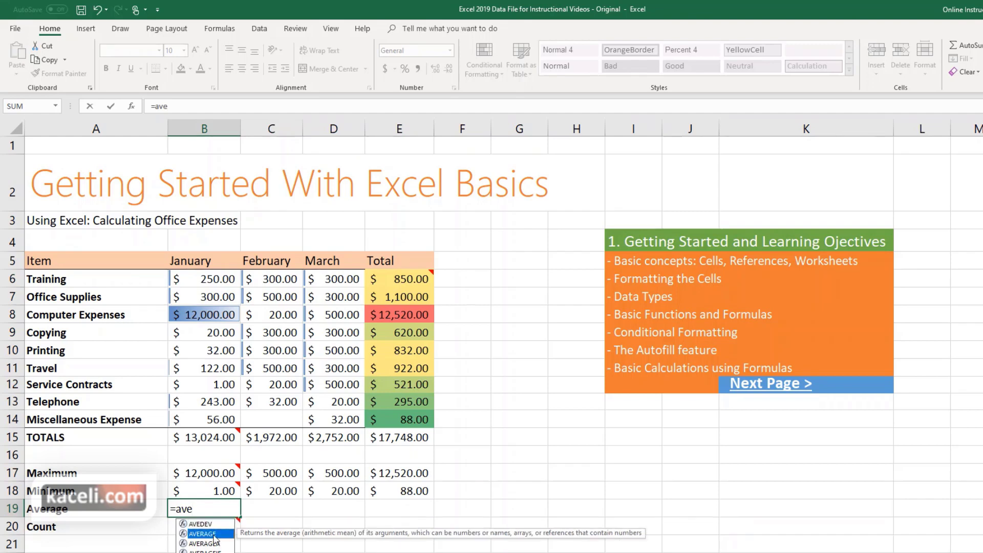
{"action": "double_click", "coordinate": [215, 535]}
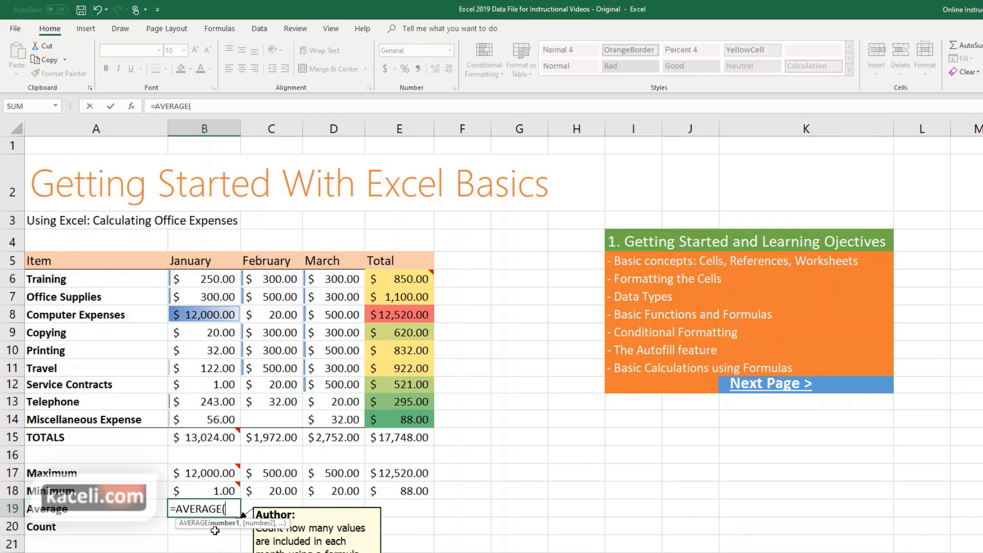
{"action": "left_click_drag", "start_coordinate": [214, 278], "coordinate": [232, 415]}
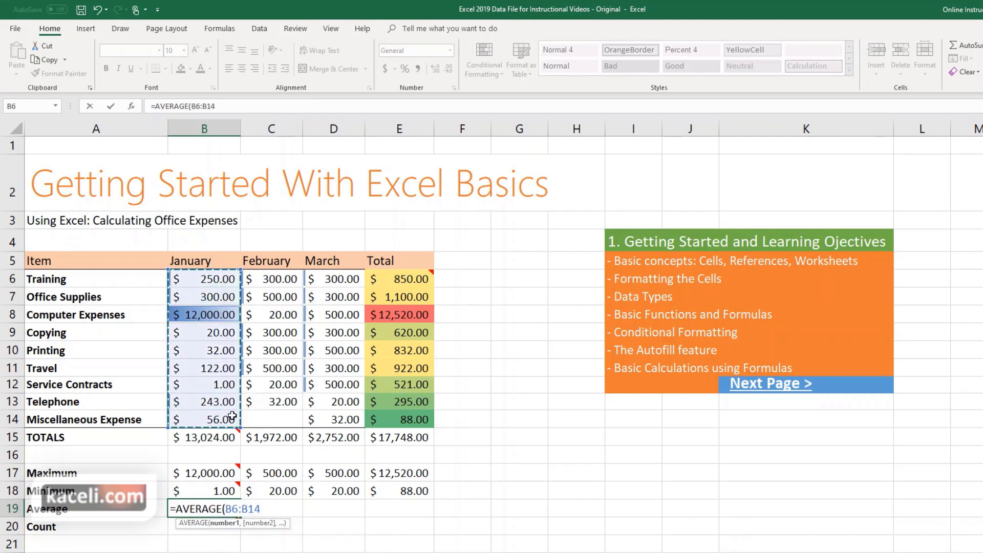
{"action": "key", "text": "Return"}
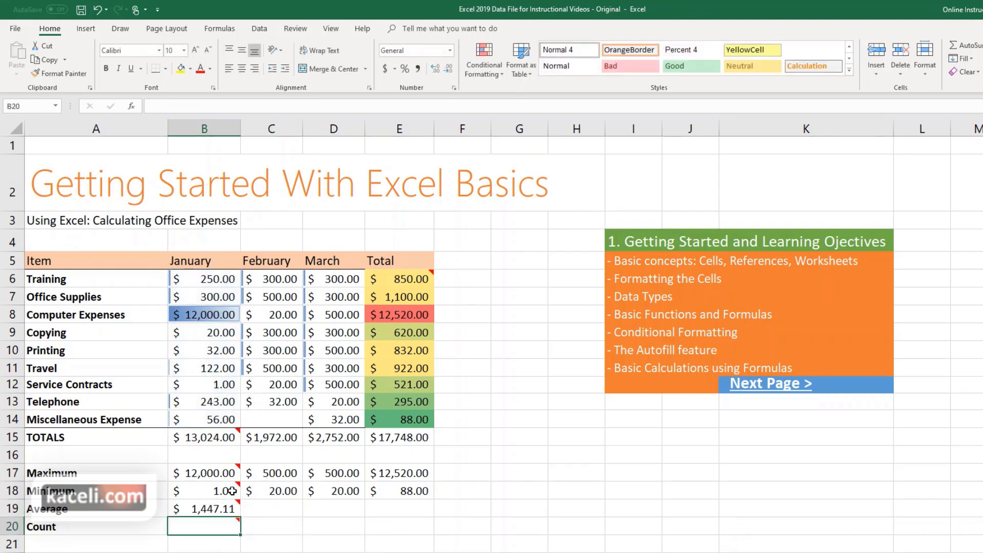
{"action": "left_click", "coordinate": [217, 509]}
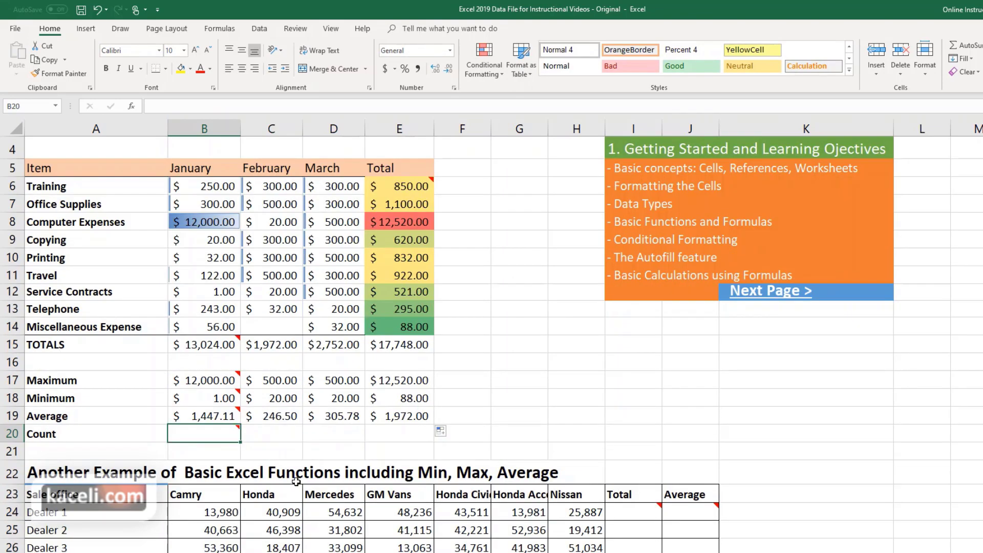
{"action": "left_click_drag", "start_coordinate": [226, 188], "coordinate": [217, 322]}
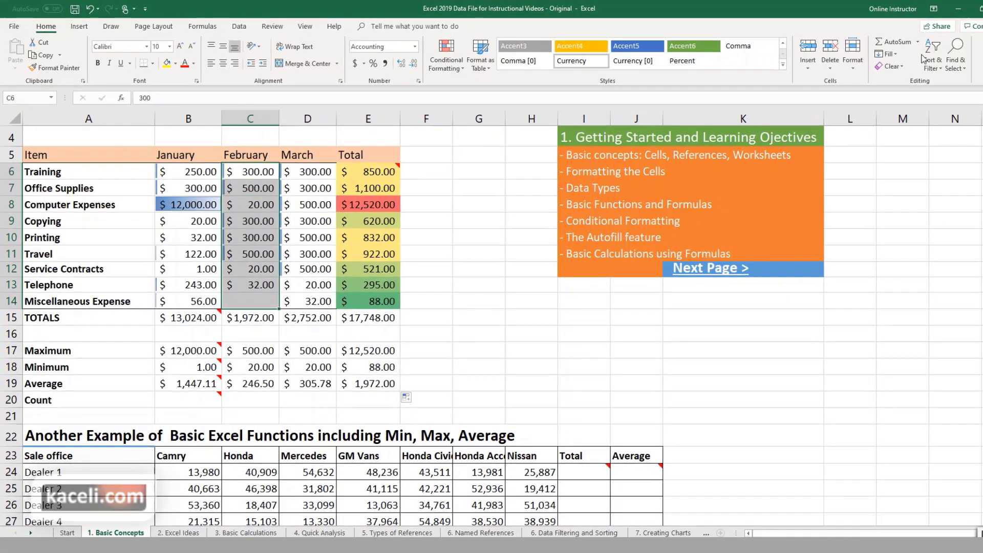
{"action": "left_click", "coordinate": [919, 42]}
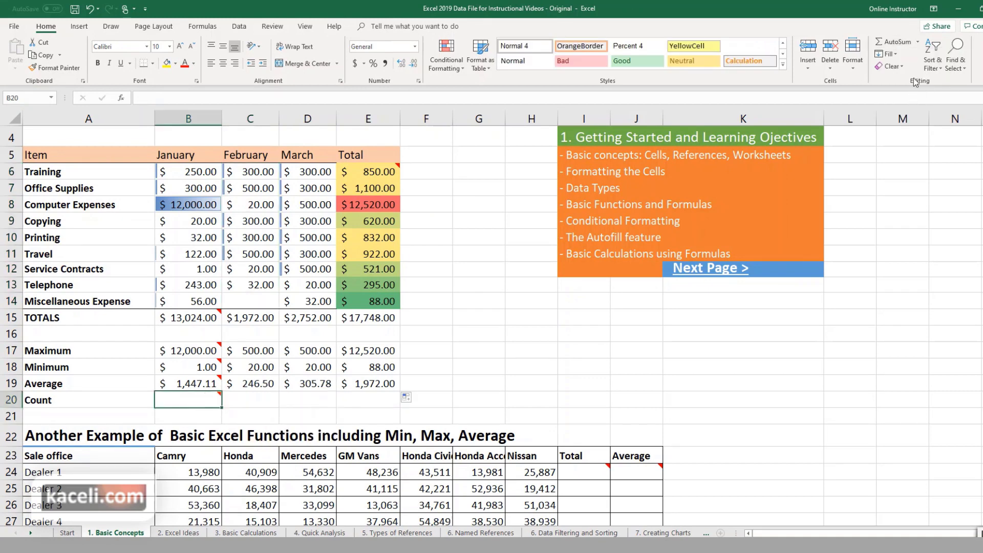
Insert =COUNT(B6:B14) in B20 and fill across to E20, giving 9, 8, 9 and 9.
{"action": "left_click", "coordinate": [918, 42]}
{"action": "left_click", "coordinate": [899, 81]}
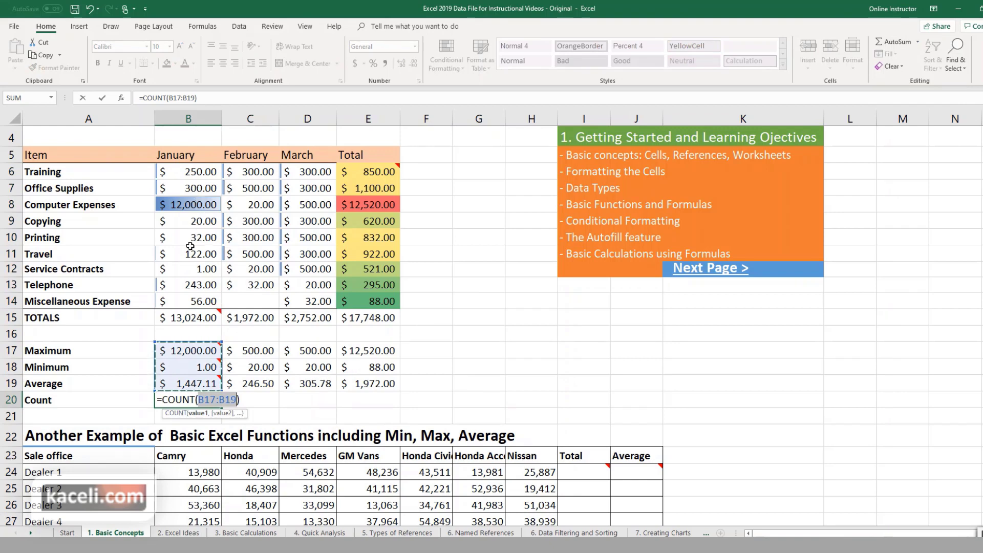
{"action": "left_click_drag", "start_coordinate": [188, 172], "coordinate": [188, 301]}
{"action": "key", "text": "Return"}
{"action": "left_click", "coordinate": [205, 400]}
{"action": "left_click_drag", "start_coordinate": [210, 401], "coordinate": [360, 407]}
{"action": "left_click", "coordinate": [260, 400]}
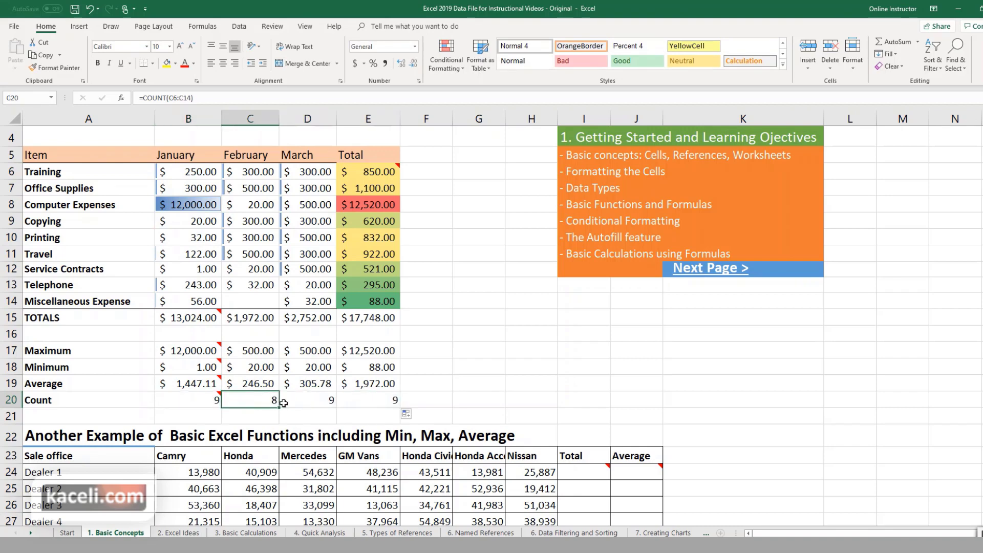
{"action": "left_click", "coordinate": [269, 302]}
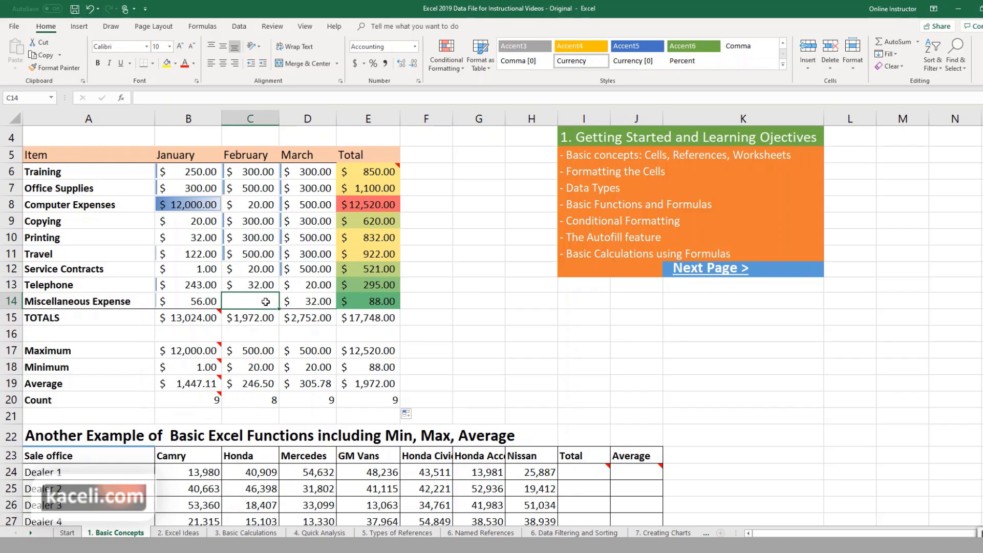
{"action": "left_click", "coordinate": [379, 392]}
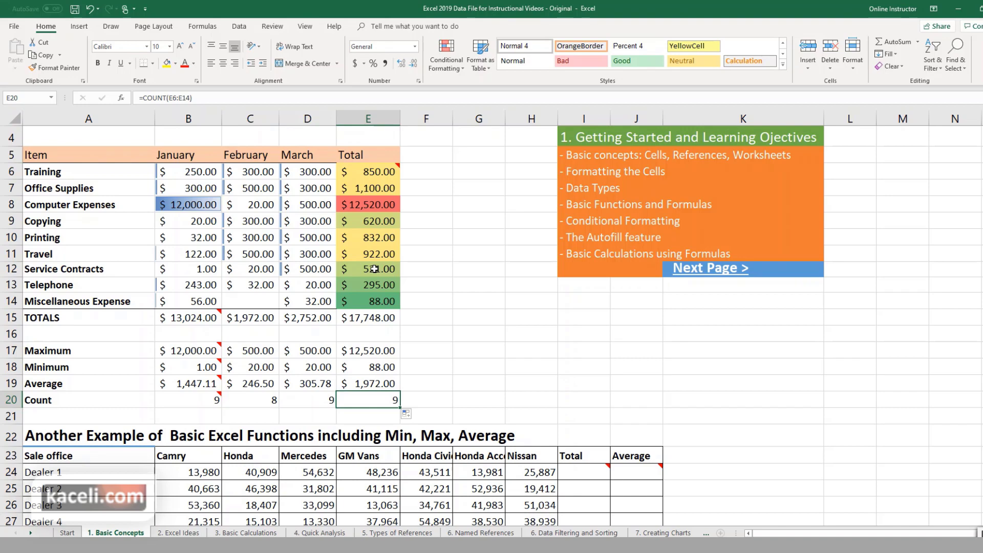
Scroll down to the dealer car-sales table below the office expenses.
{"action": "scroll", "coordinate": [375, 269], "scroll_direction": "down", "scroll_amount": 3}
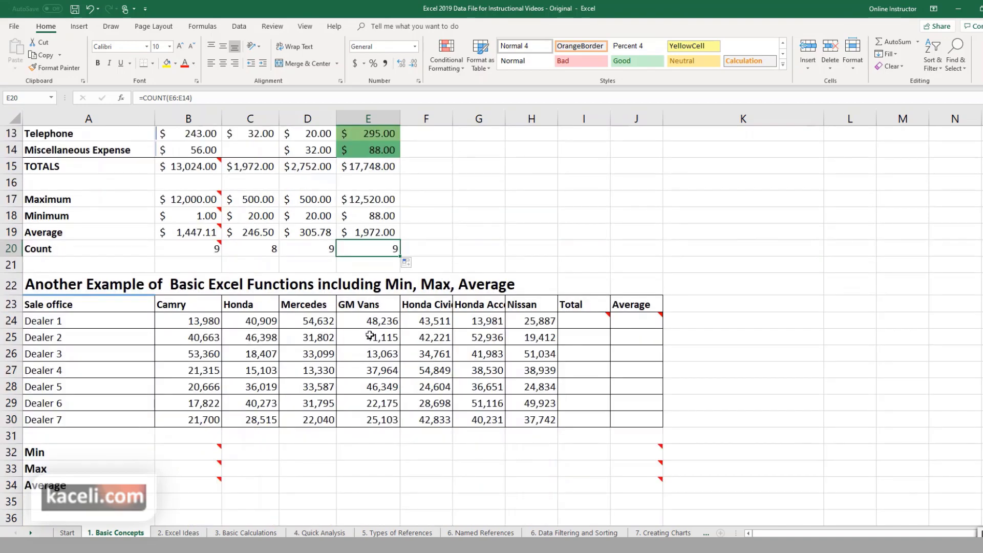
Review Dealer 1's sales figures across the car models.
{"action": "left_click", "coordinate": [194, 327]}
{"action": "left_click", "coordinate": [263, 321]}
{"action": "left_click", "coordinate": [307, 321]}
{"action": "left_click", "coordinate": [359, 321]}
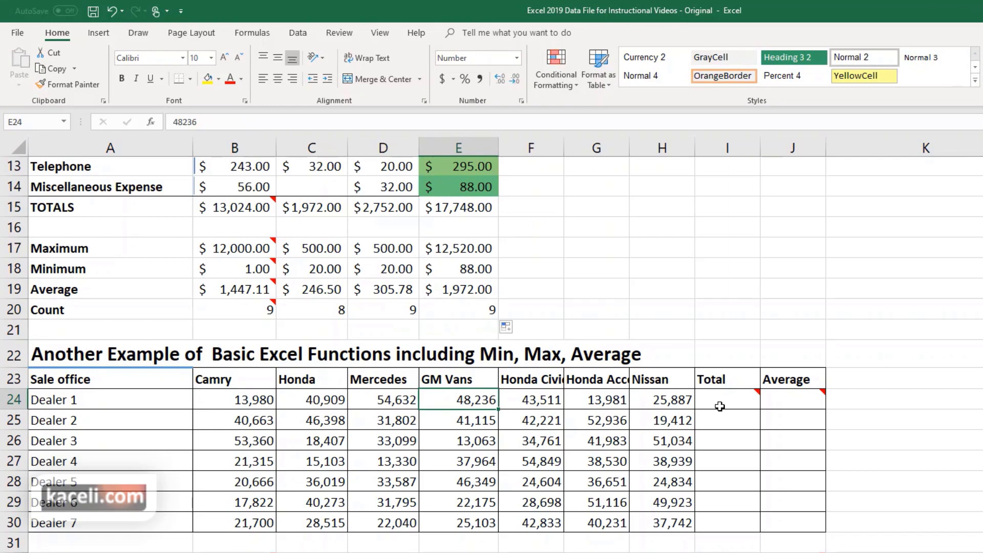
Enter =SUM(B24:H24) in I24 and fill it down to I30 for all seven dealers.
{"action": "left_click", "coordinate": [650, 364]}
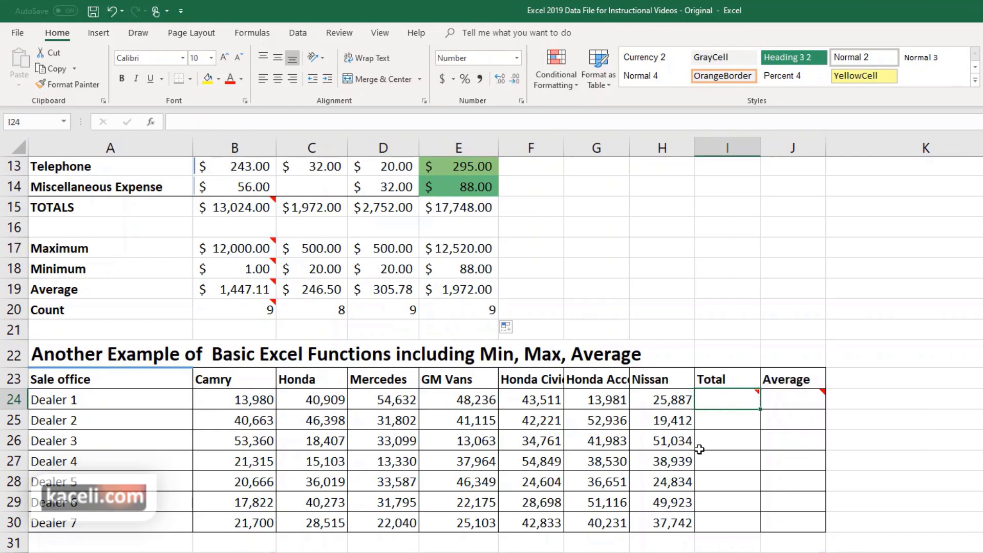
{"action": "type", "text": "="}
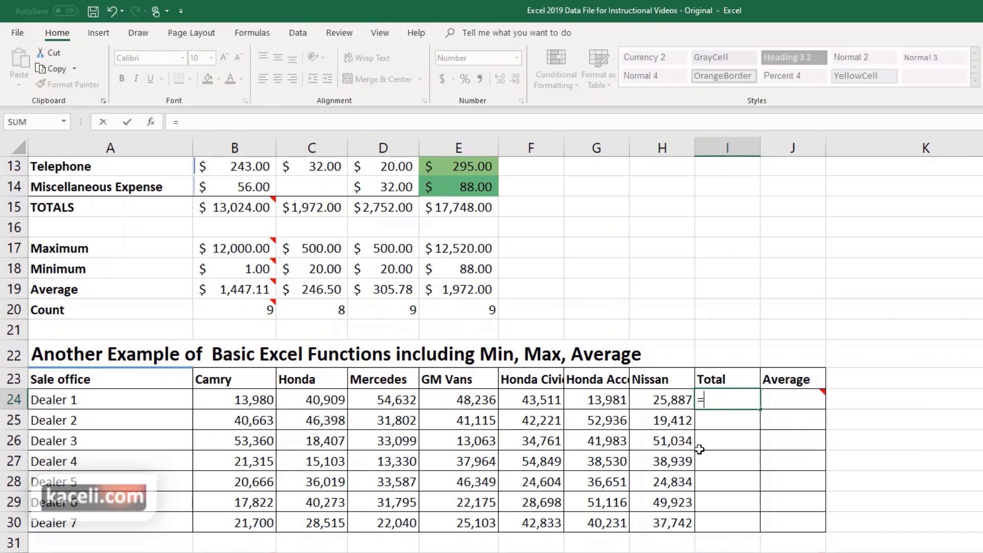
{"action": "type", "text": "sum"}
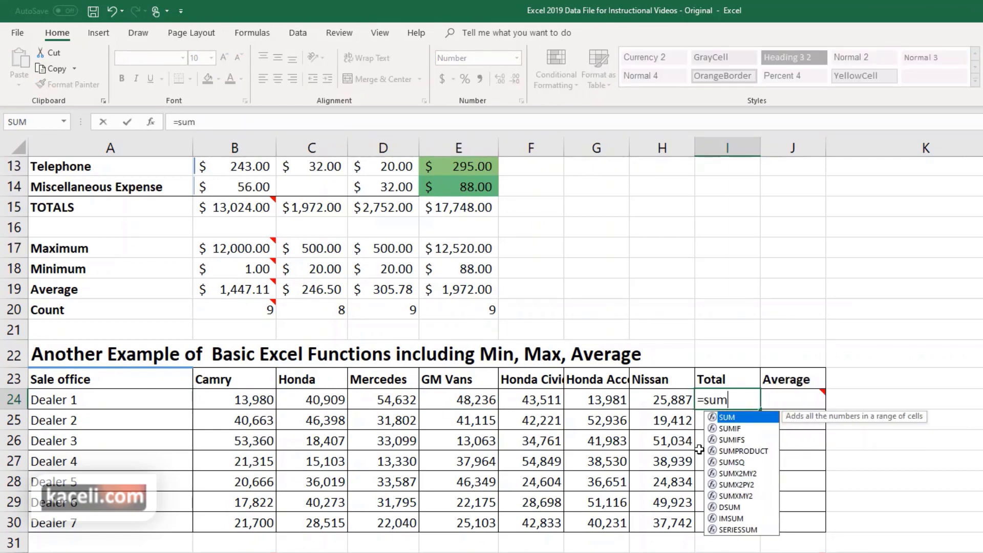
{"action": "key", "text": "Tab"}
{"action": "left_click_drag", "start_coordinate": [243, 402], "coordinate": [666, 400]}
{"action": "key", "text": "Return"}
{"action": "left_click", "coordinate": [727, 399]}
{"action": "left_click_drag", "start_coordinate": [760, 409], "coordinate": [757, 529]}
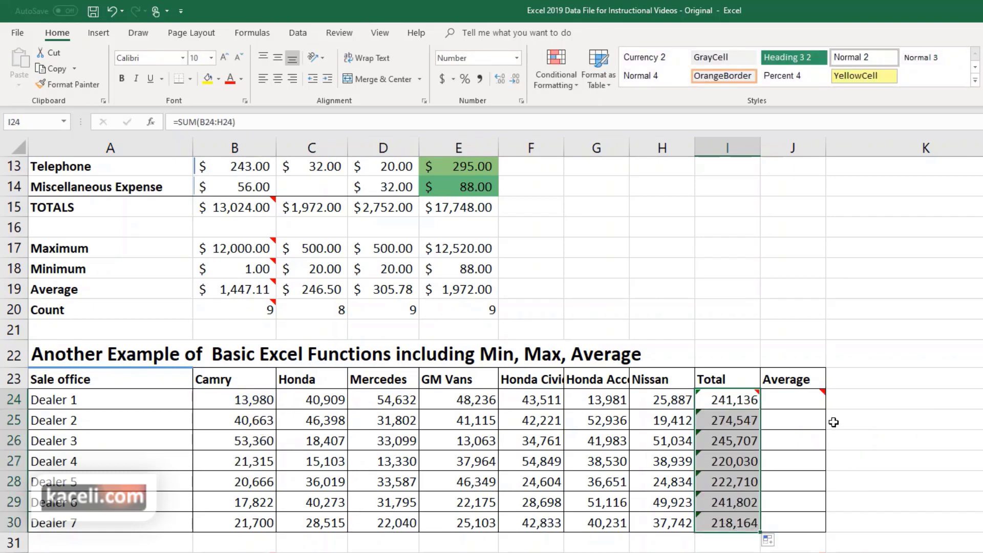
{"action": "left_click", "coordinate": [792, 408]}
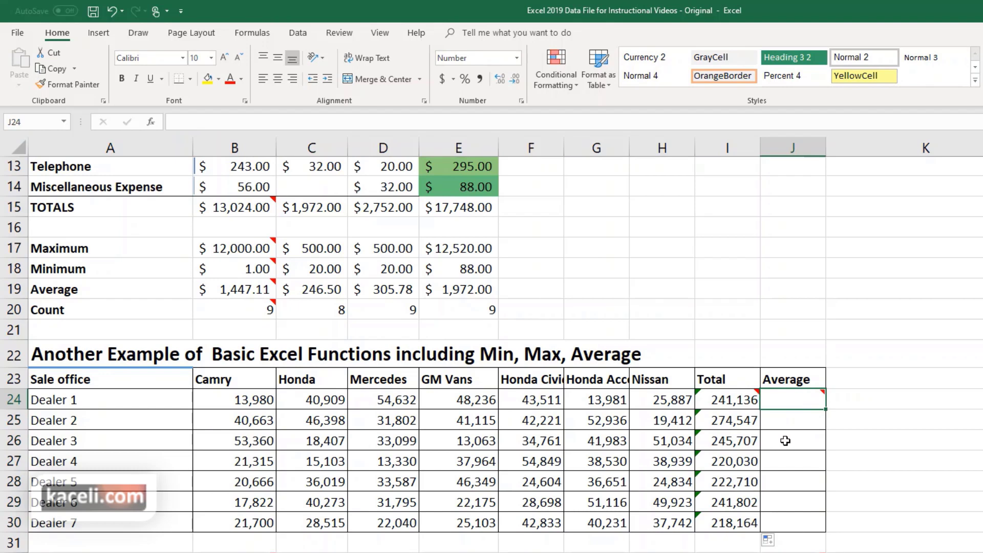